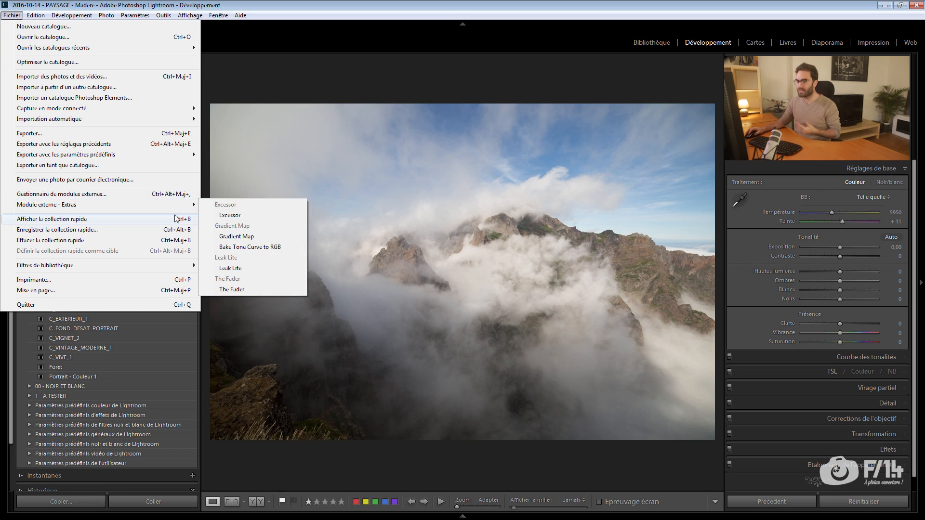
Step: Open The Fader plugin and choose the C - VSCO JA preset from the 00 - COULEUR folder
click(241, 290)
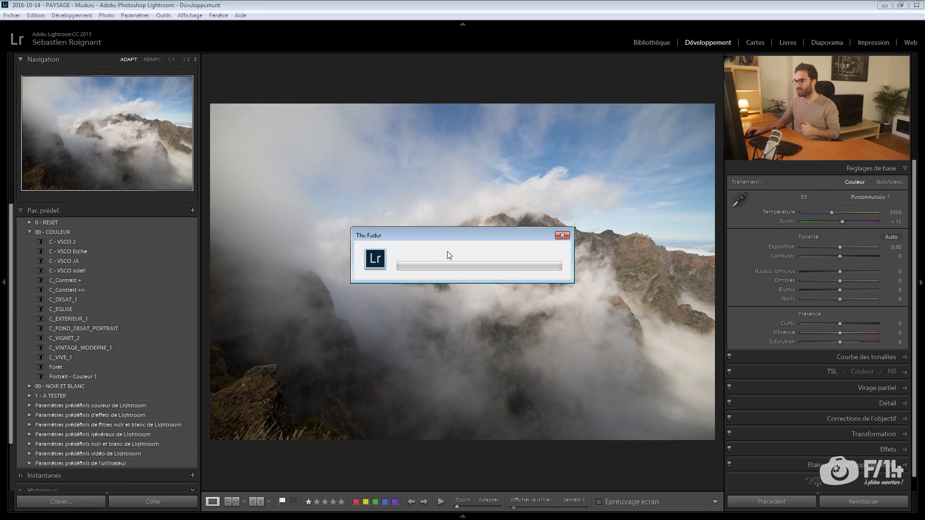
drag(443, 224, 377, 111)
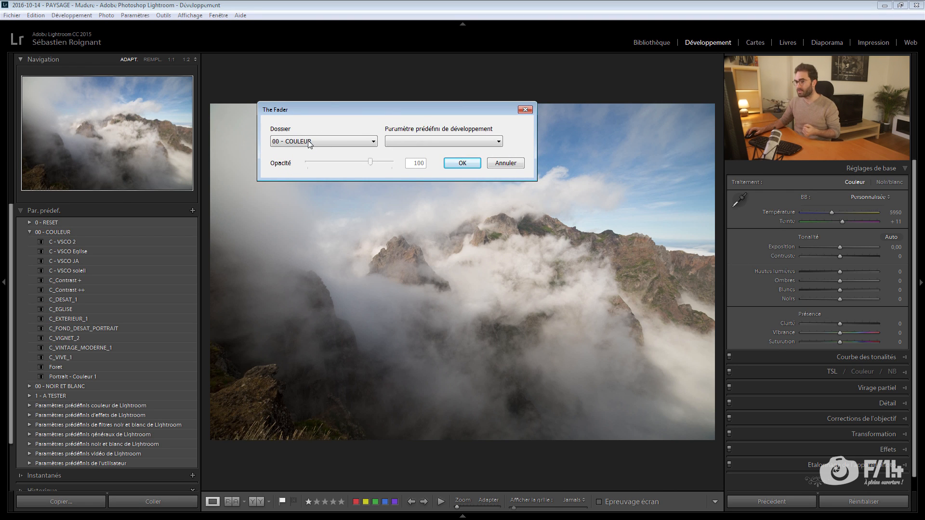
click(308, 141)
click(296, 161)
click(422, 139)
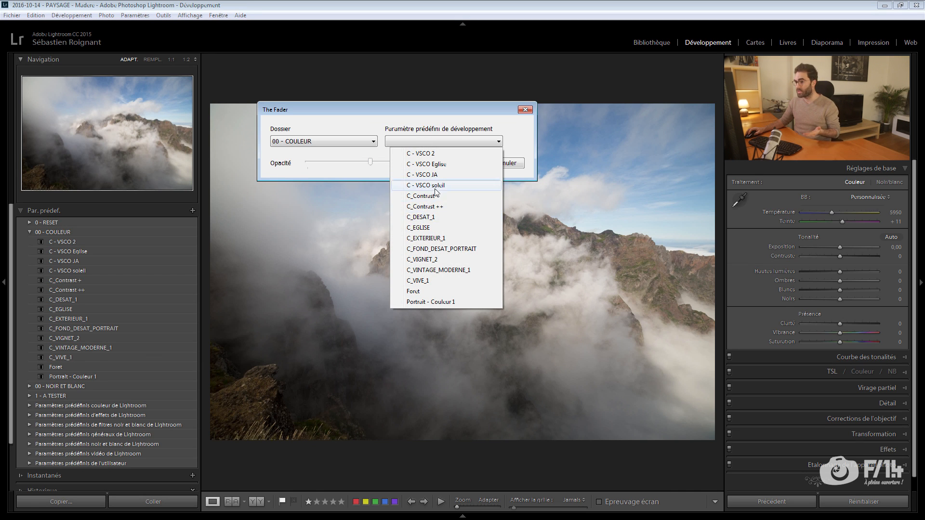
click(438, 174)
drag(449, 111, 411, 55)
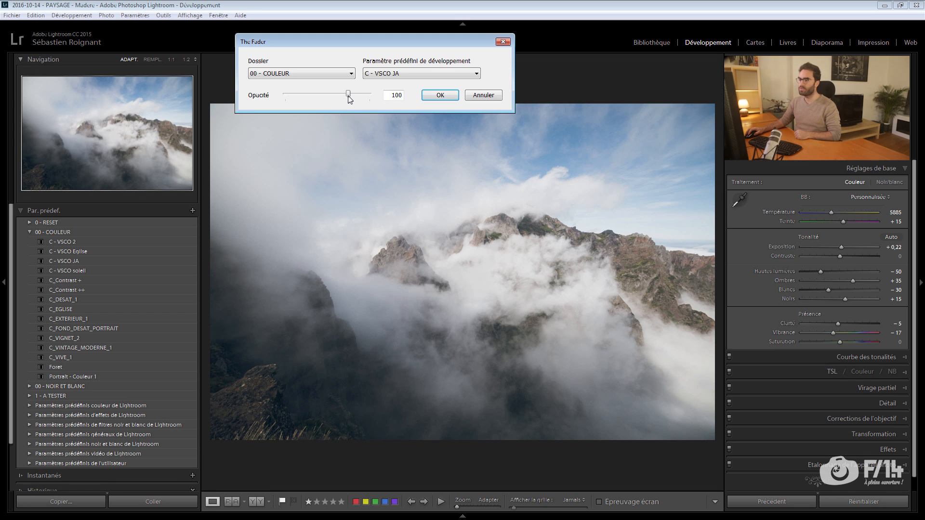
Step: Test opacities of about 52 and 103 for the C - VSCO JA preset and apply the fade to the photo
mouse_move(347, 96)
mouse_down()
mouse_move(329, 94)
mouse_move(347, 101)
mouse_move(330, 102)
mouse_up()
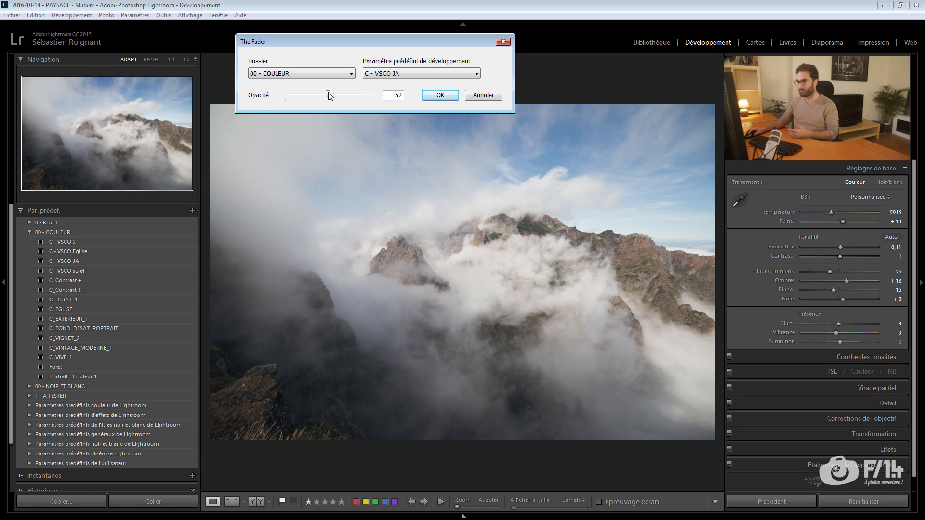
drag(324, 96, 351, 98)
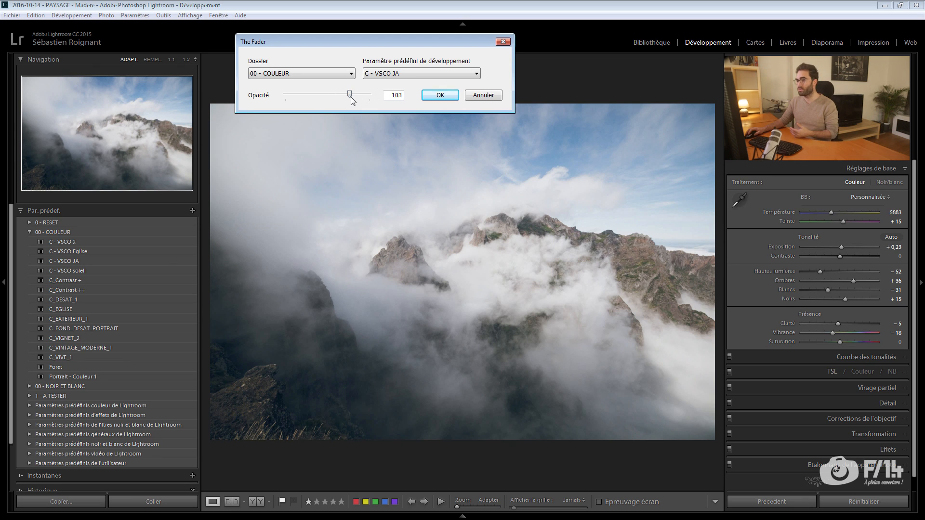
click(439, 96)
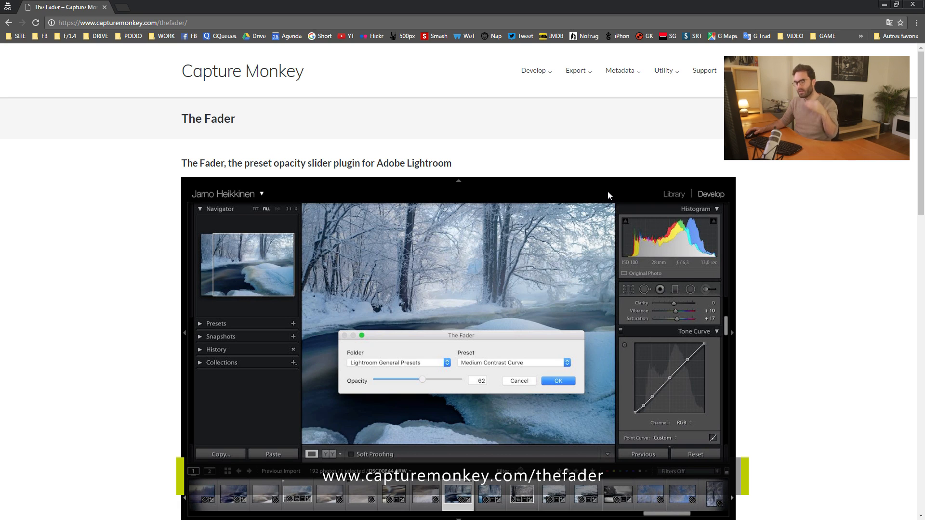
Step: Review The Fader's page on capturemonkey.com in the browser and the contents of the thefader_r1316.zip archive
scroll(553, 200, down, 1)
scroll(422, 204, down, 12)
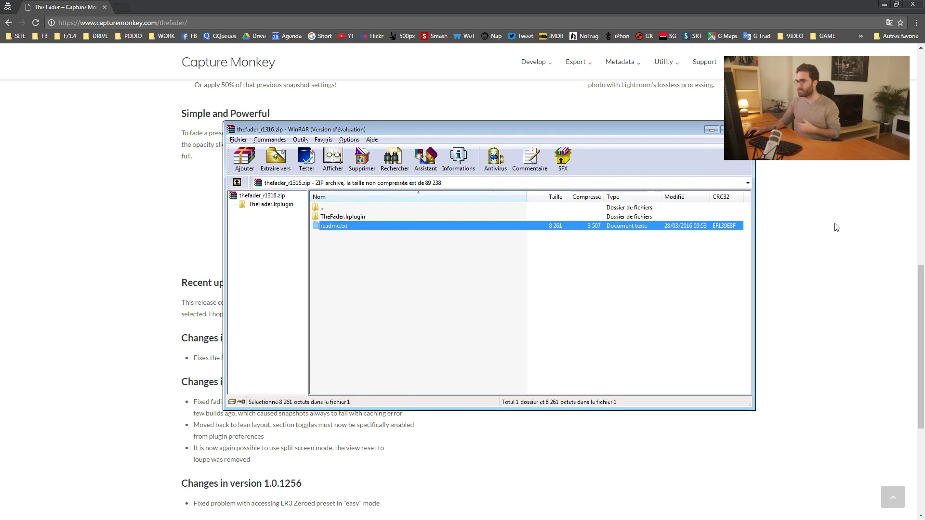
drag(449, 130, 284, 105)
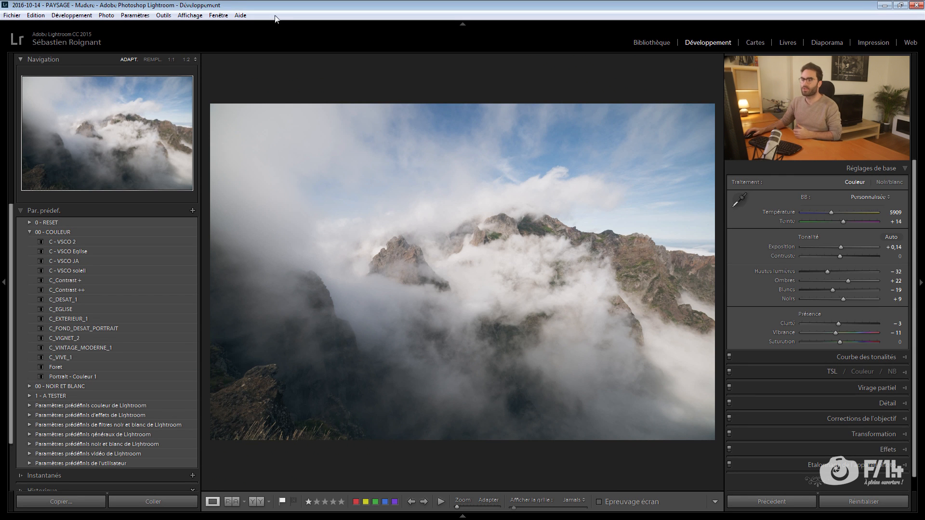
Step: Return to Lightroom and add the TheFader.lrplugin folder from thefader_r1316 as an external module in the plug-in manager
click(13, 16)
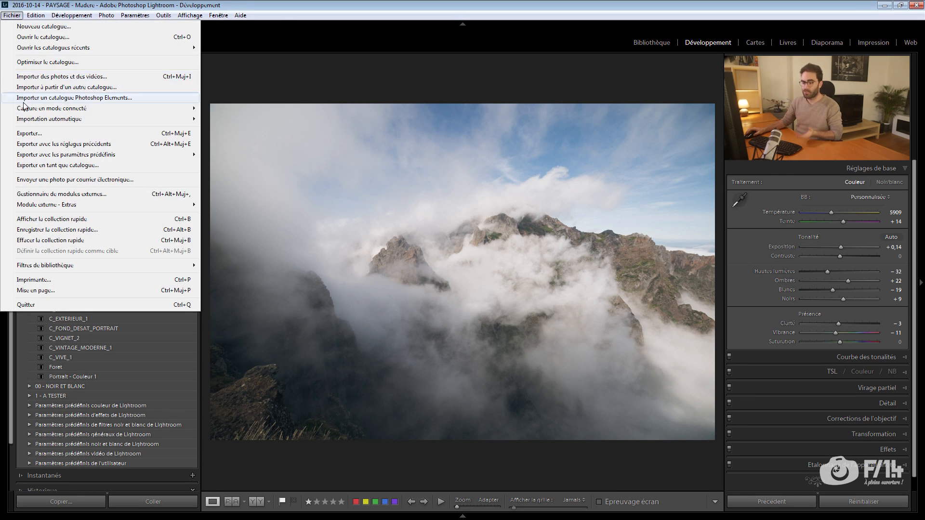
click(53, 194)
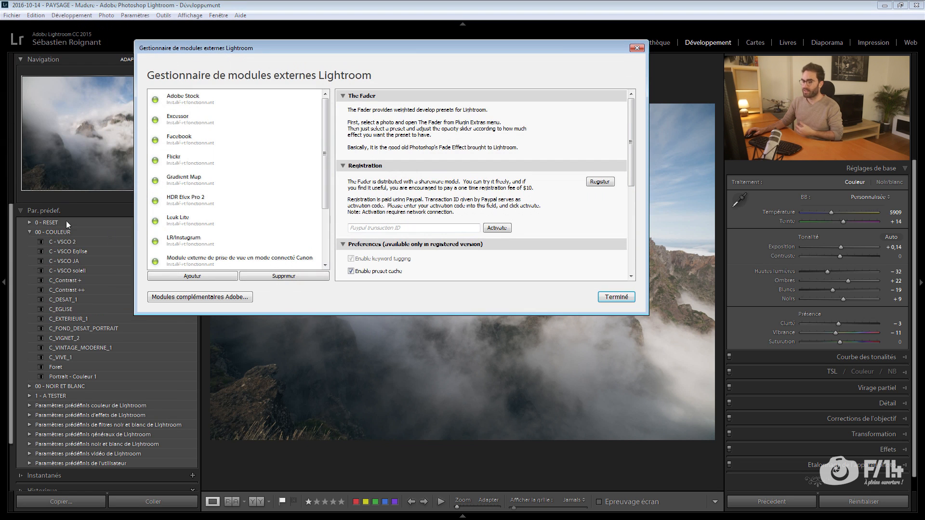
click(226, 275)
drag(365, 66, 256, 47)
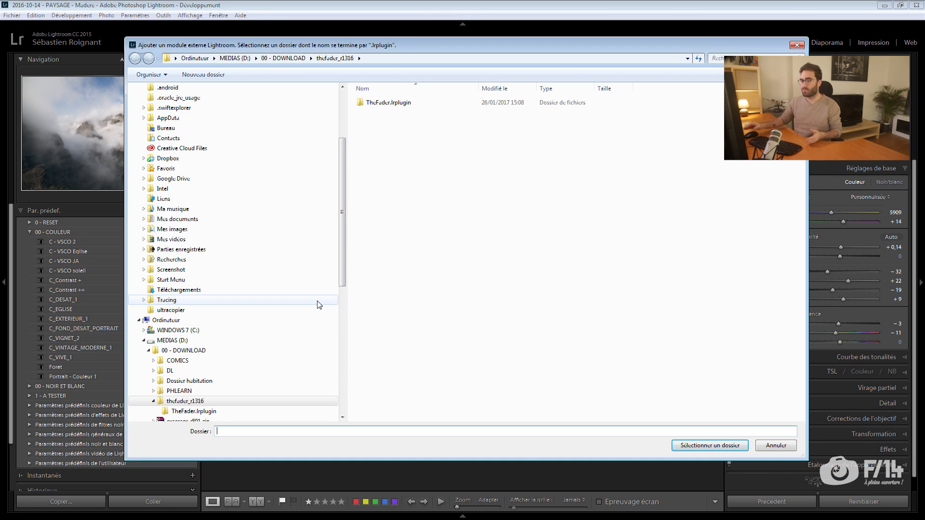
click(436, 144)
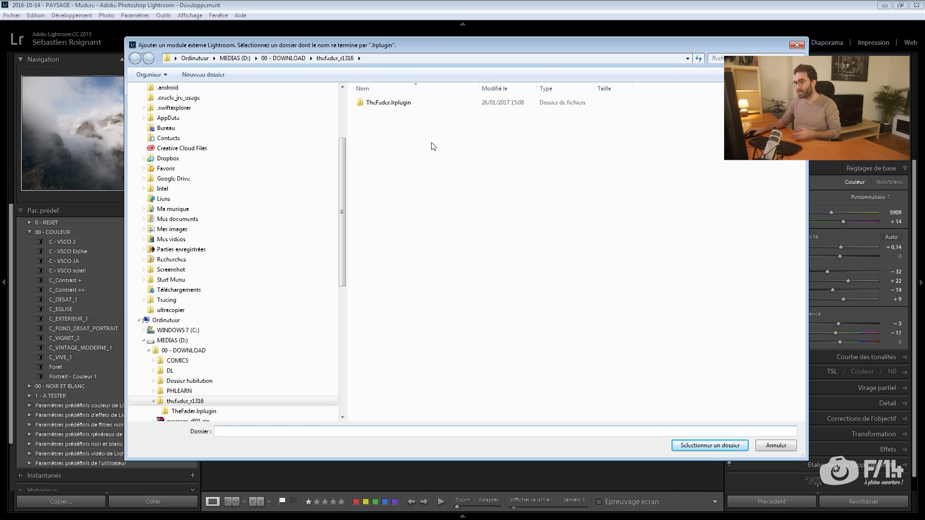
click(403, 103)
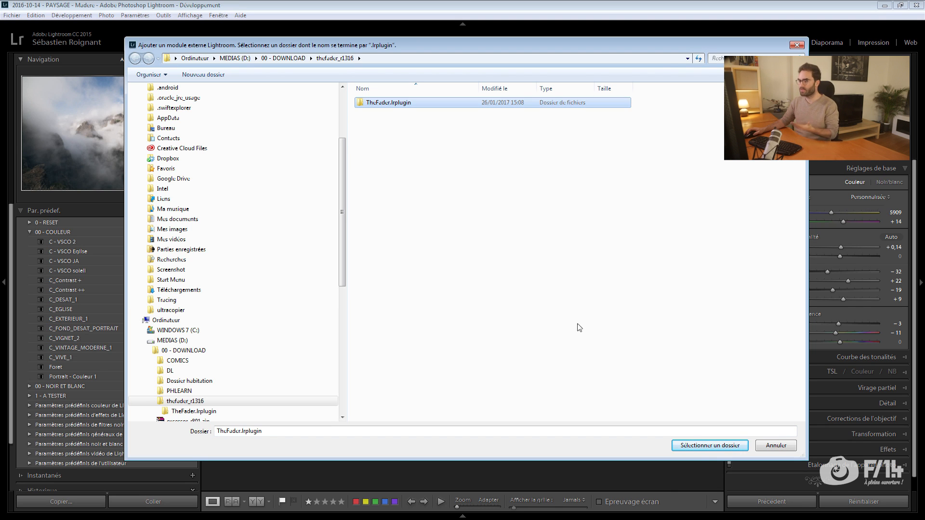
click(709, 445)
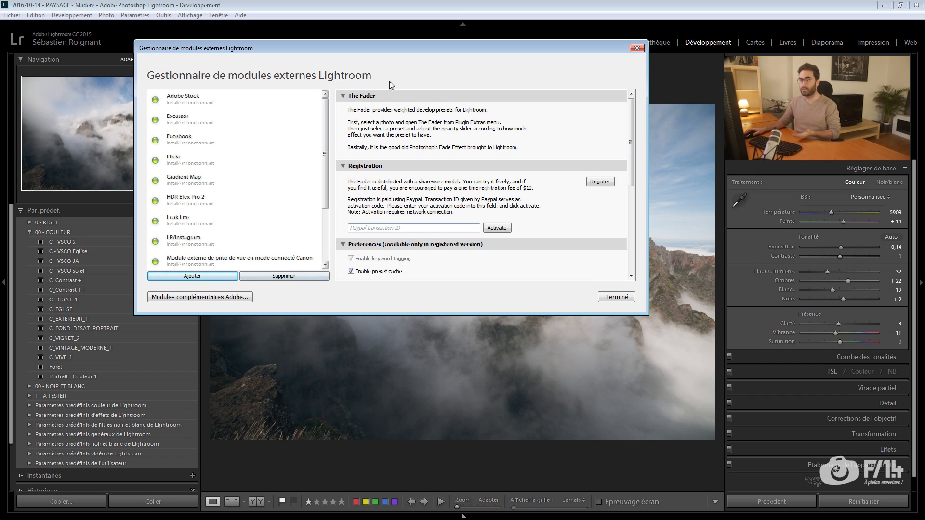
Step: Enable The Fader's "Show toggle for each section" preference and close the plug-in manager
drag(630, 124, 630, 158)
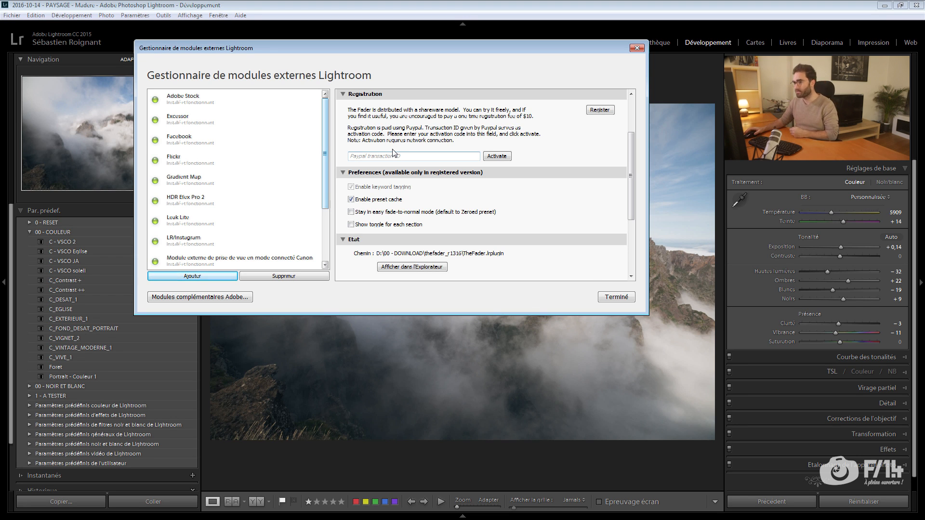
scroll(397, 215, down, 1)
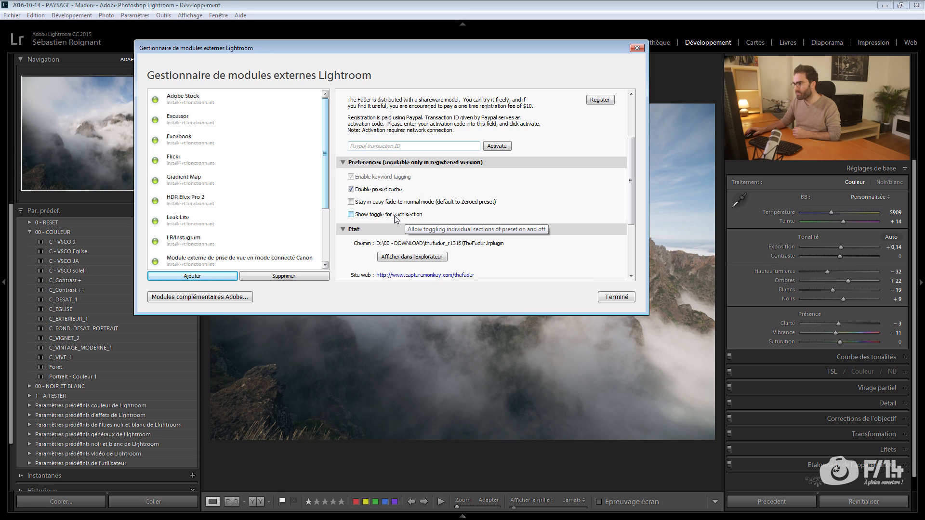
click(398, 215)
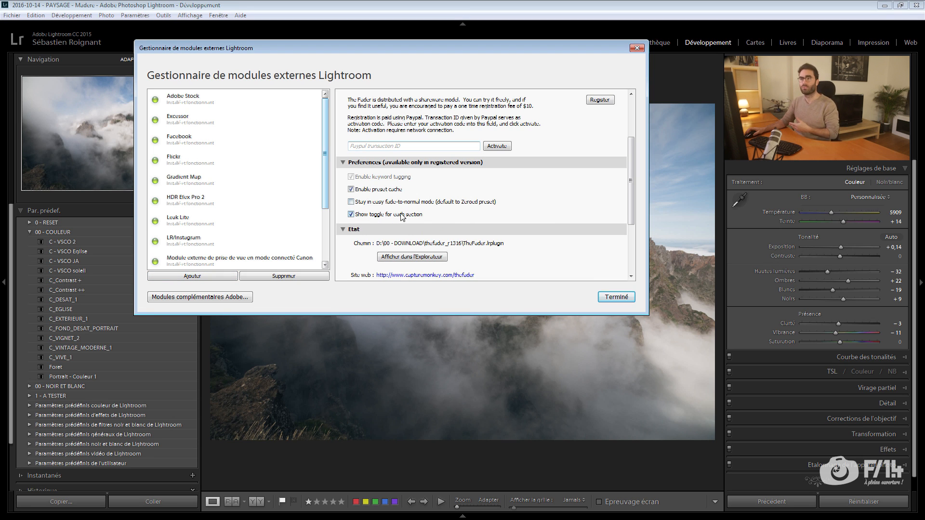
click(618, 298)
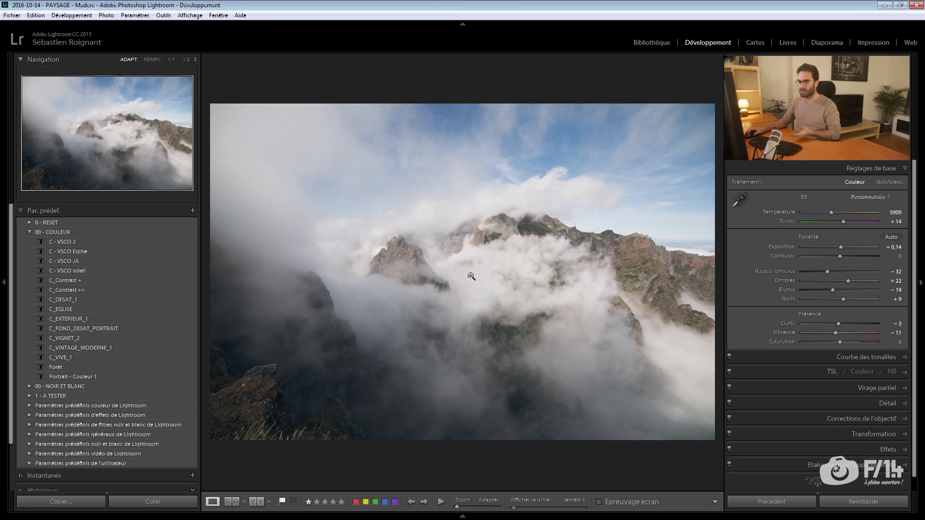
Step: Reopen The Fader and choose the C - VSCO 2 preset from the 00 - COULEUR folder
click(12, 15)
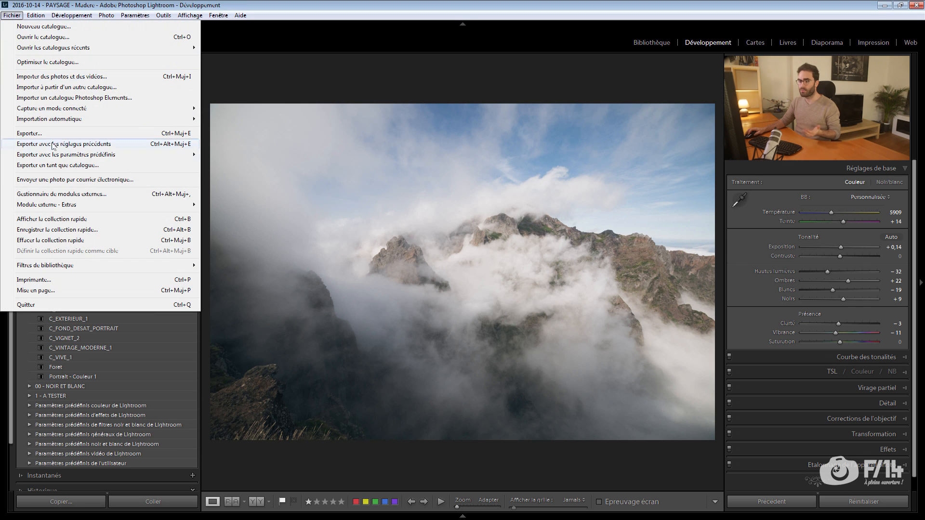
mouse_move(138, 205)
click(239, 289)
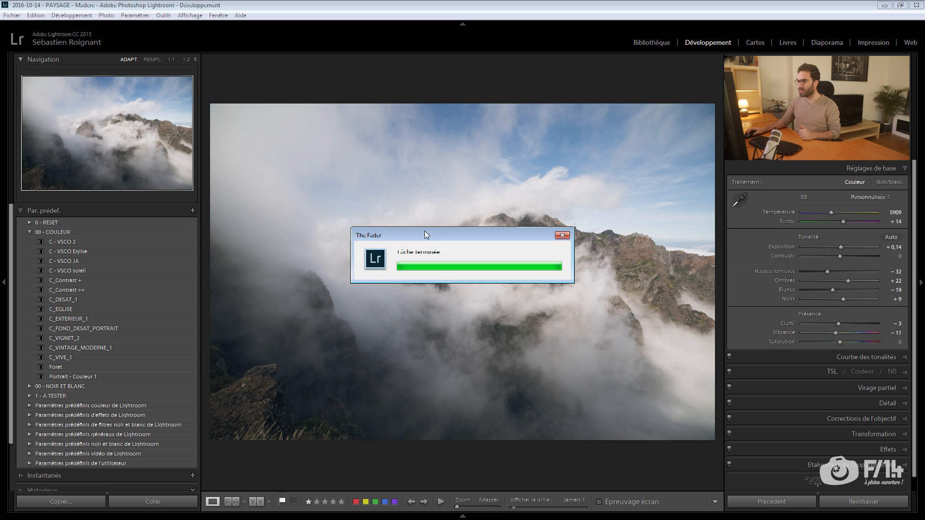
drag(418, 193, 390, 160)
click(481, 190)
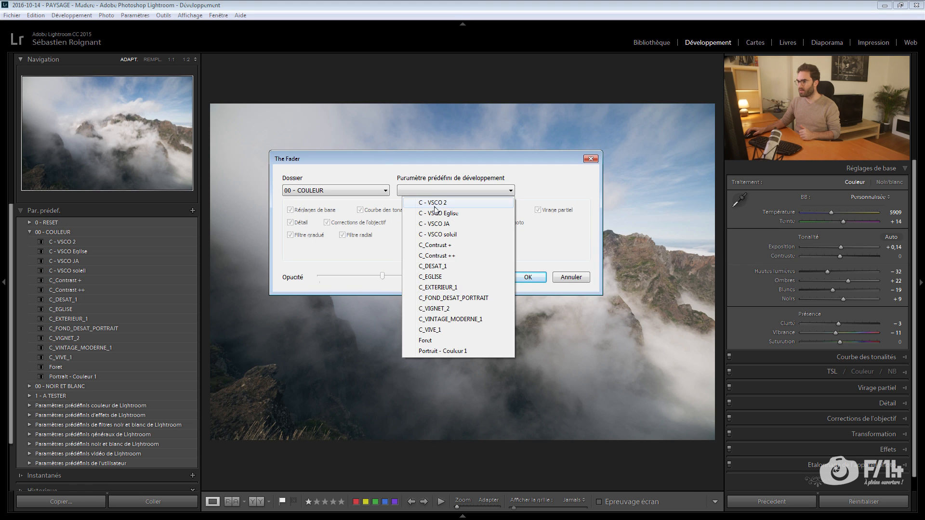
click(424, 200)
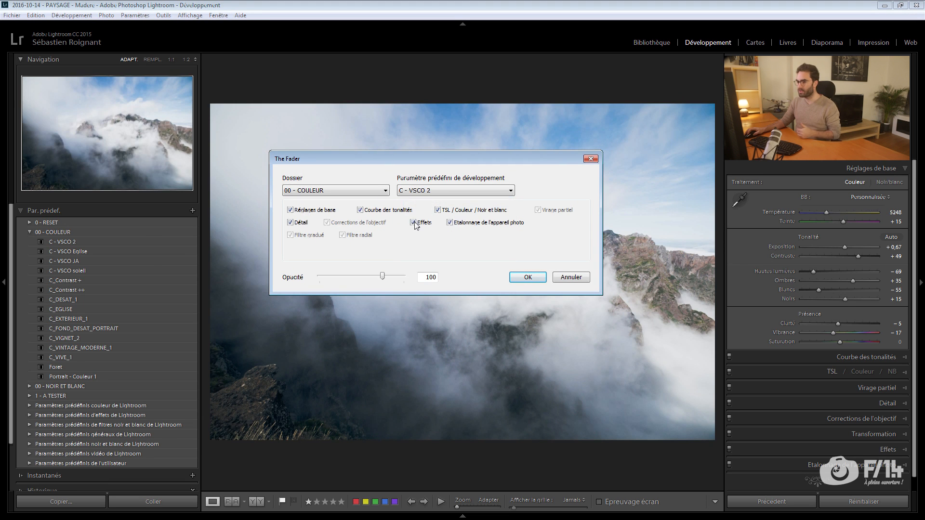
Step: Exclude detail, tone curve, effects, camera calibration and TSL / Couleur / Noir et blanc from the C - VSCO 2 preset, and lower its opacity
click(301, 223)
click(370, 213)
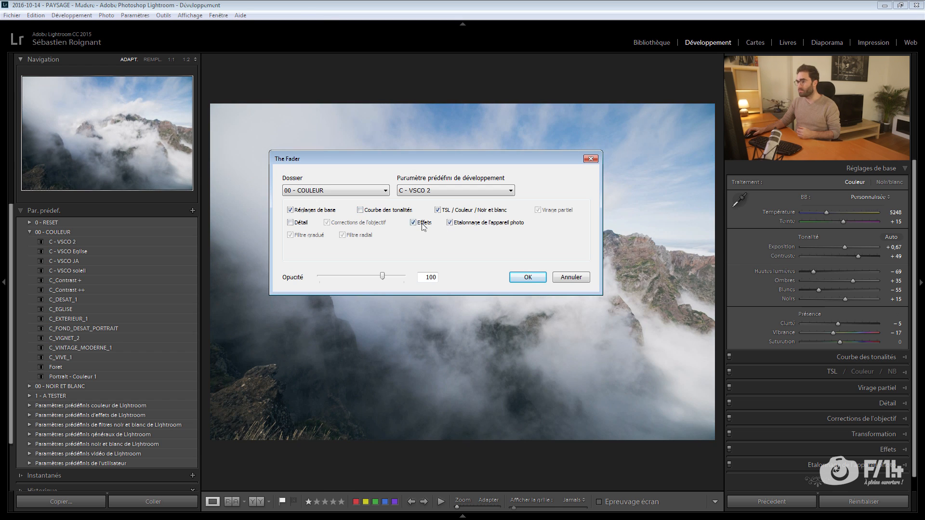
click(450, 223)
click(437, 210)
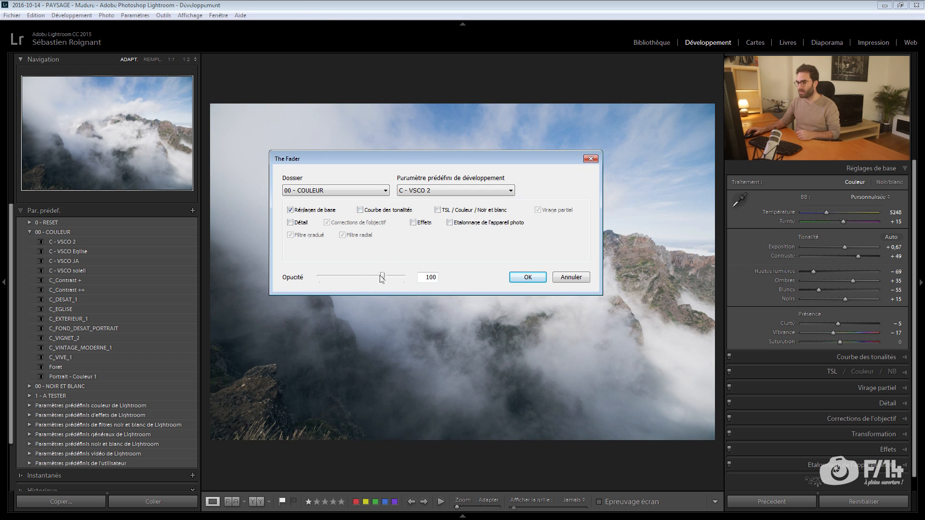
drag(382, 276, 348, 277)
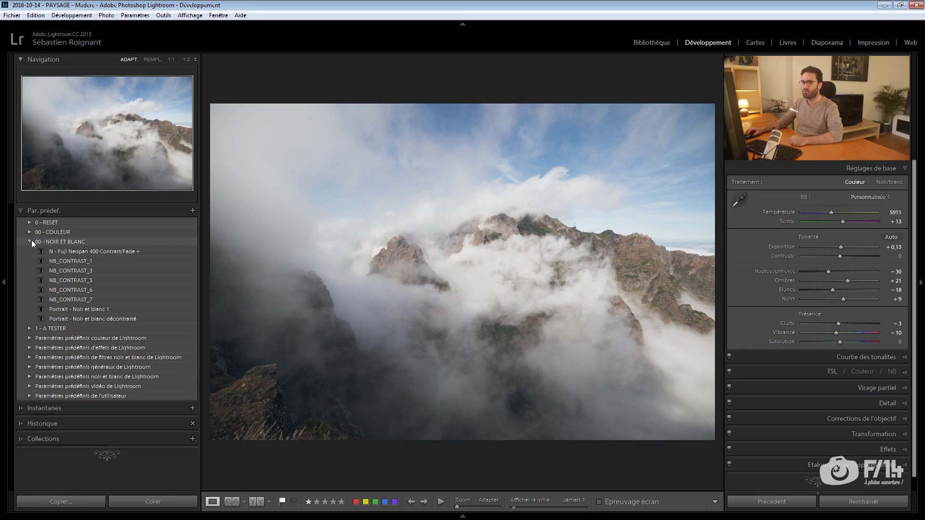
Step: Collapse the 00 - NOIR ET BLANC preset folder and load the C - VSCO JA preset in The Fader again
click(31, 240)
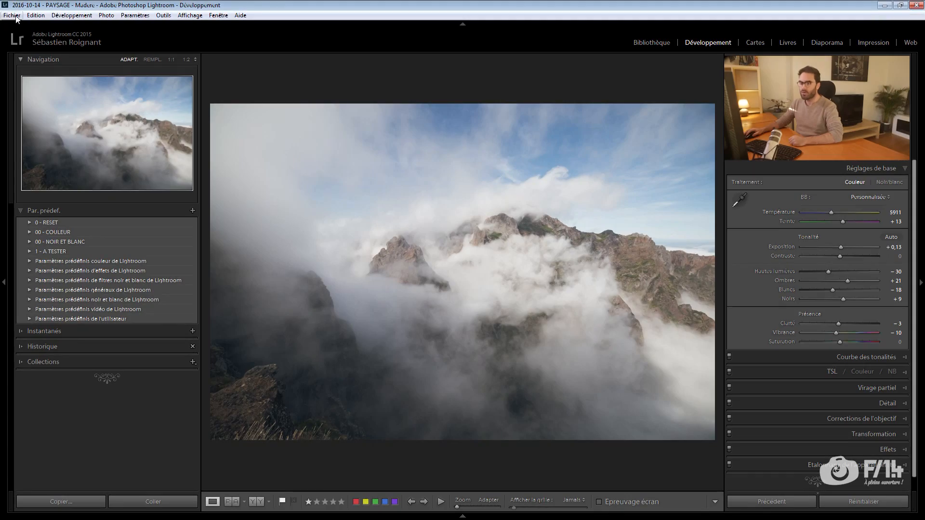
click(12, 15)
mouse_move(65, 206)
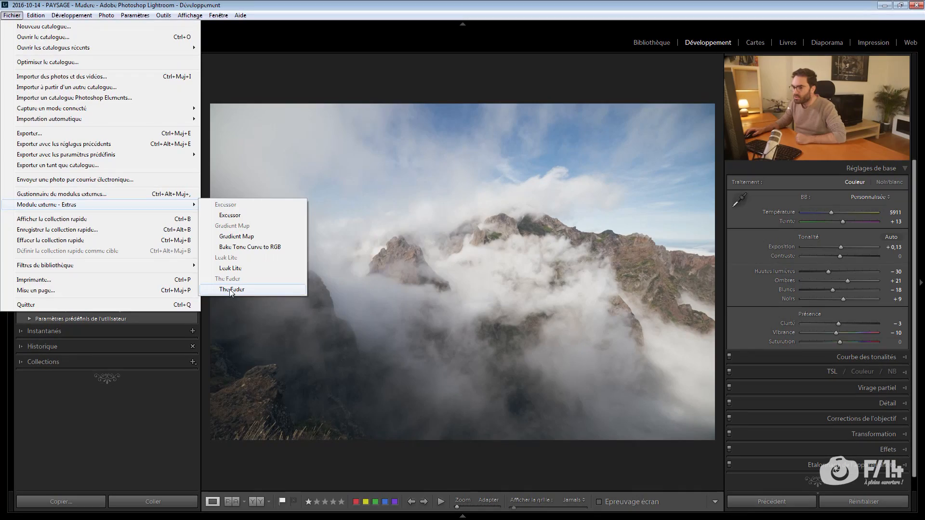
click(231, 289)
drag(468, 227, 338, 136)
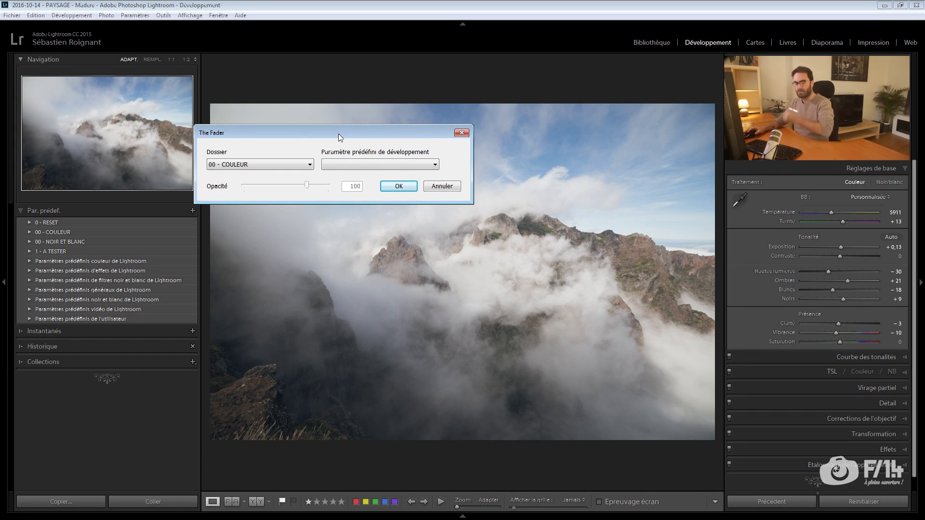
click(338, 164)
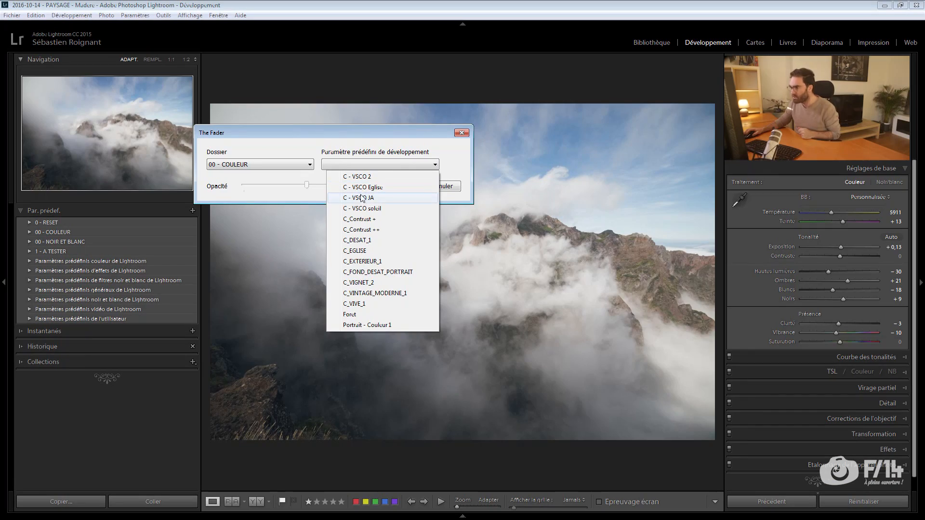
click(362, 198)
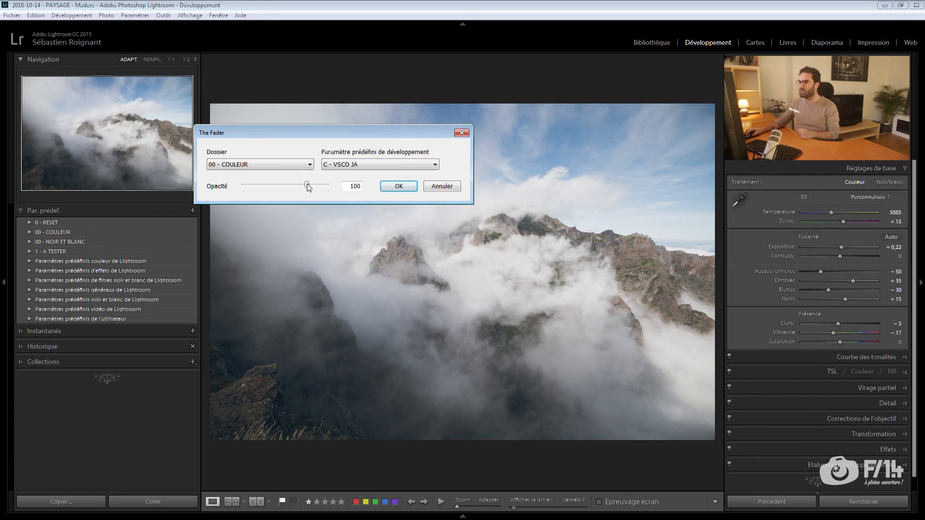